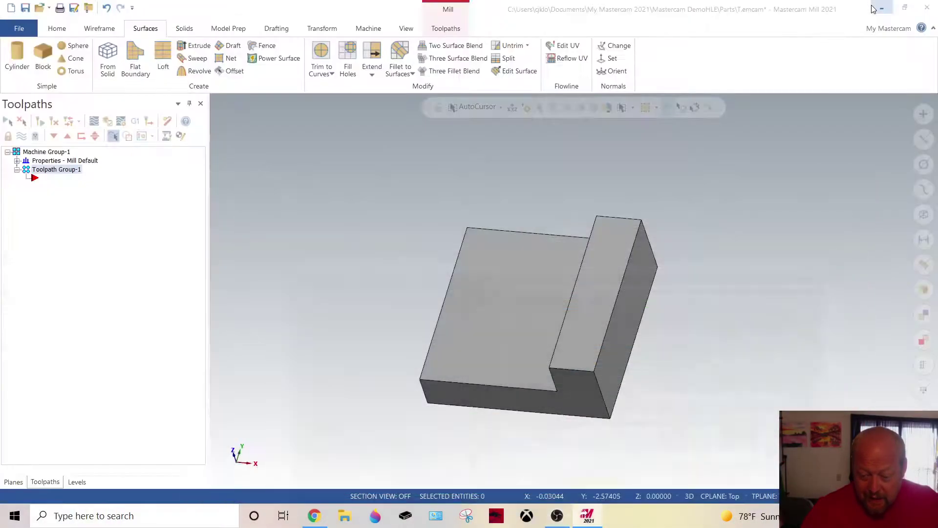
Start a 2D contour toolpath chaining only the block's inner step edge with Single selection
mouse_move(386, 289)
middle_mouse_down()
mouse_move(404, 198)
mouse_move(419, 287)
mouse_move(388, 279)
mouse_move(400, 235)
middle_mouse_up()
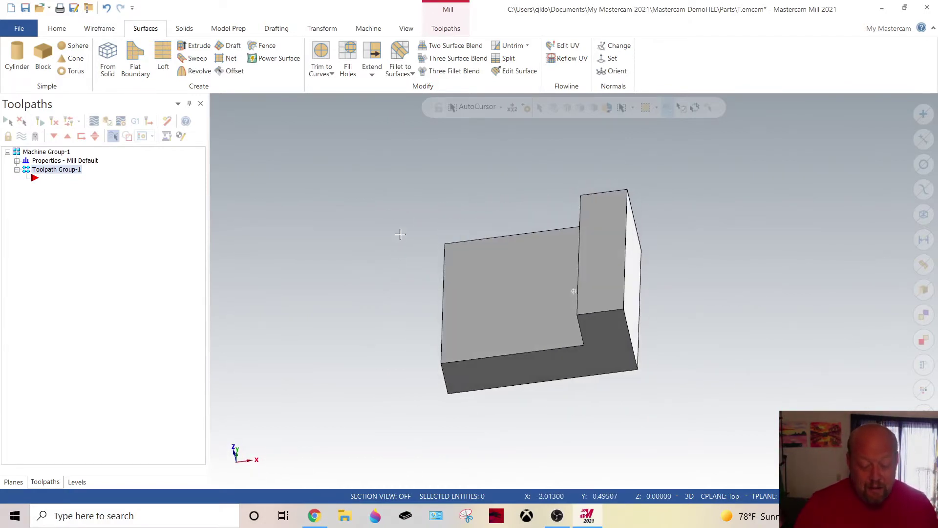
key("alt+7")
left_click(444, 29)
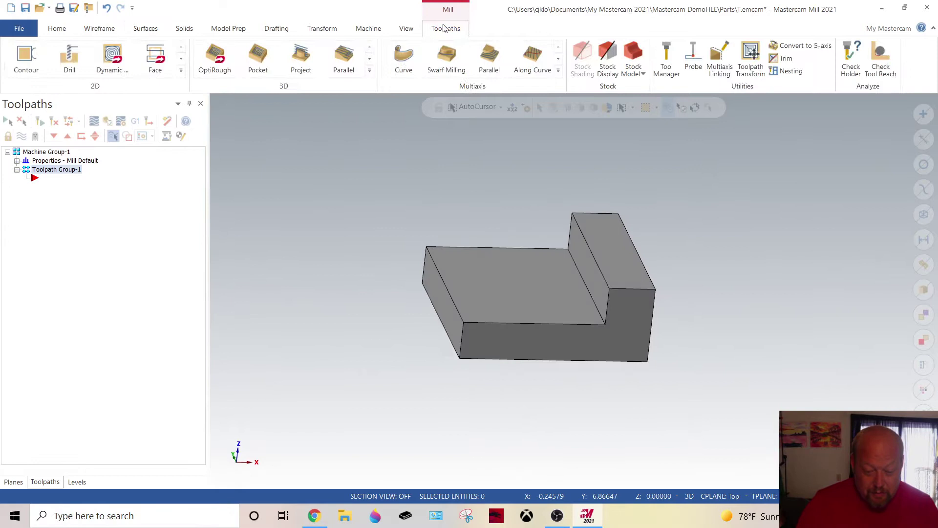
left_click(26, 58)
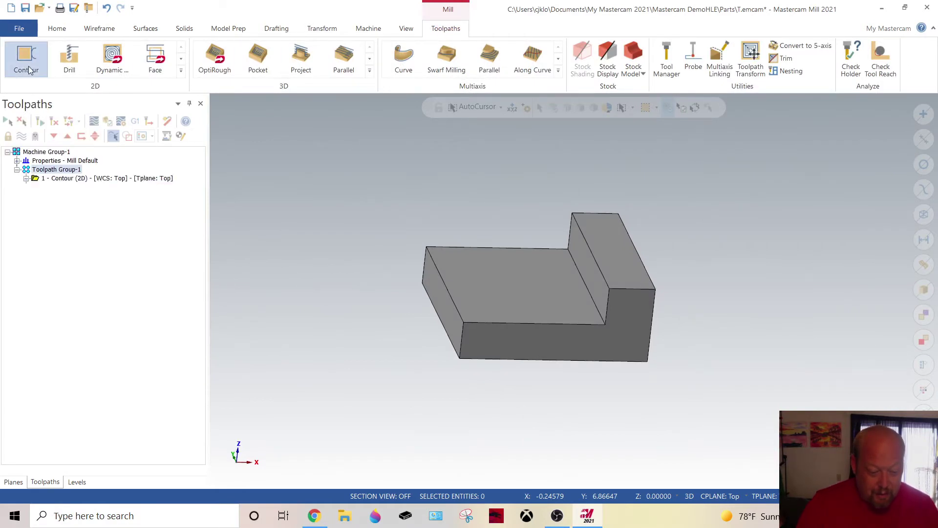
left_click(253, 231)
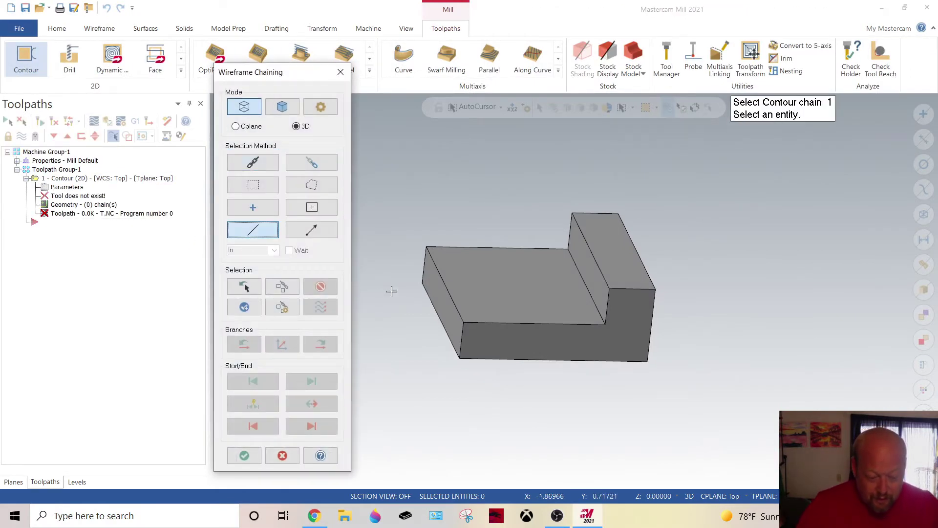
left_click(600, 313)
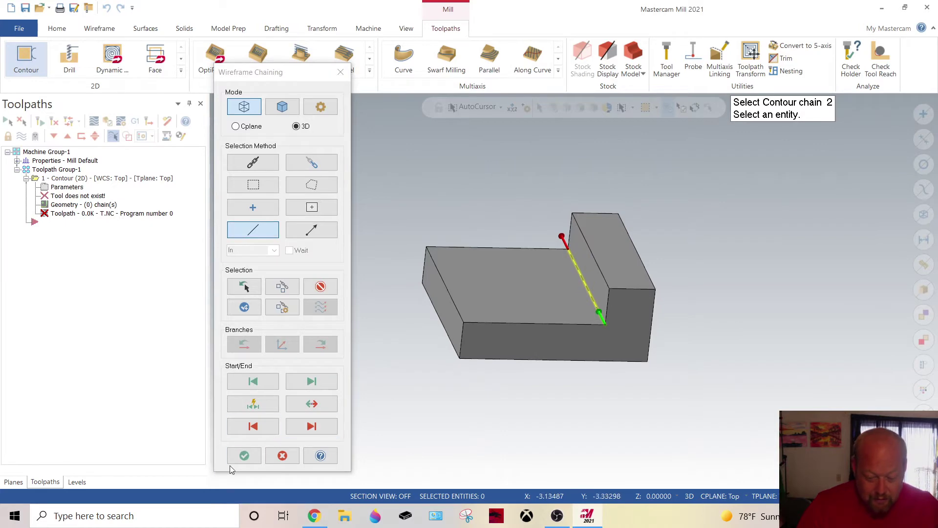
left_click(243, 457)
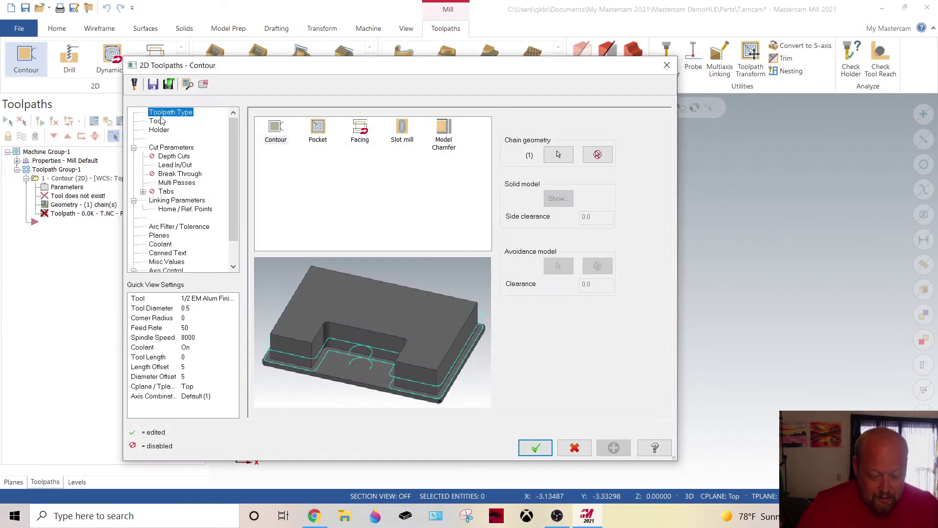
Choose the 1/4 EM Alum tool from the KlawTor MFG Alum tools library
left_click(156, 121)
left_click(307, 320)
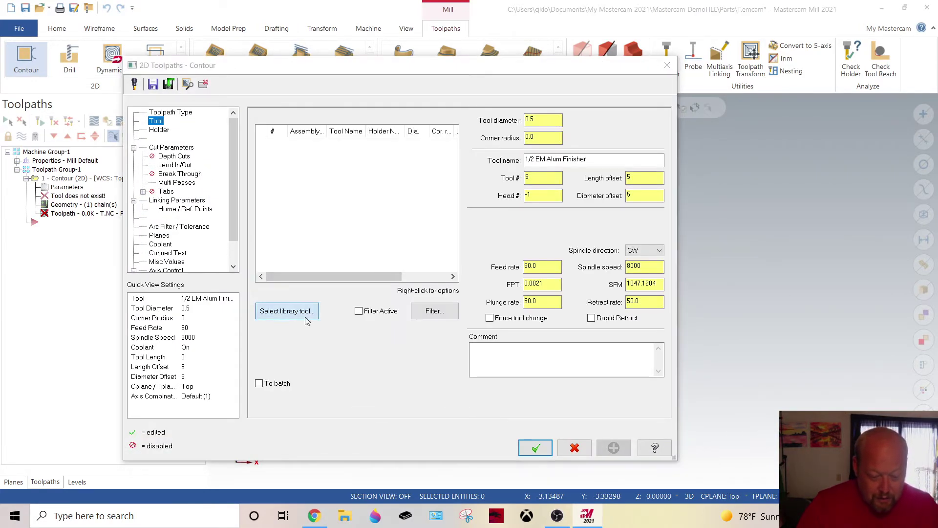
left_click(282, 114)
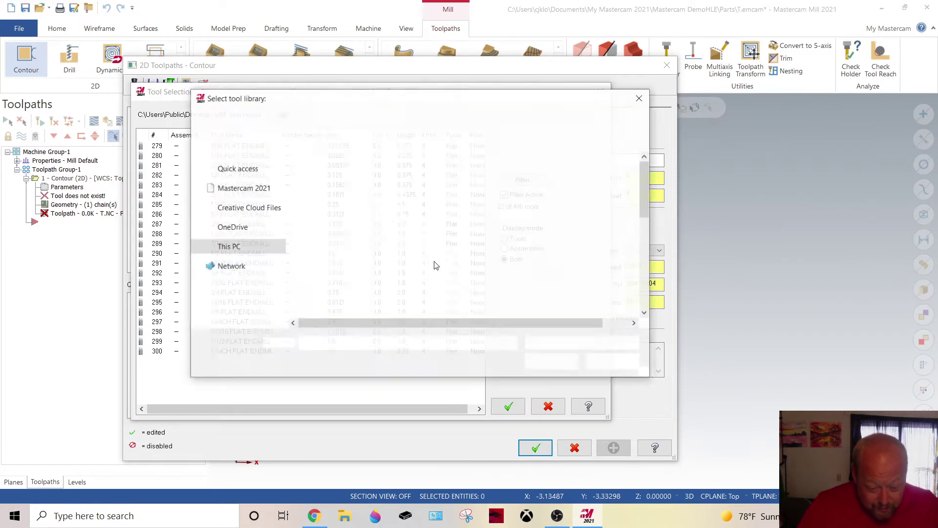
scroll(389, 303, "down", 1)
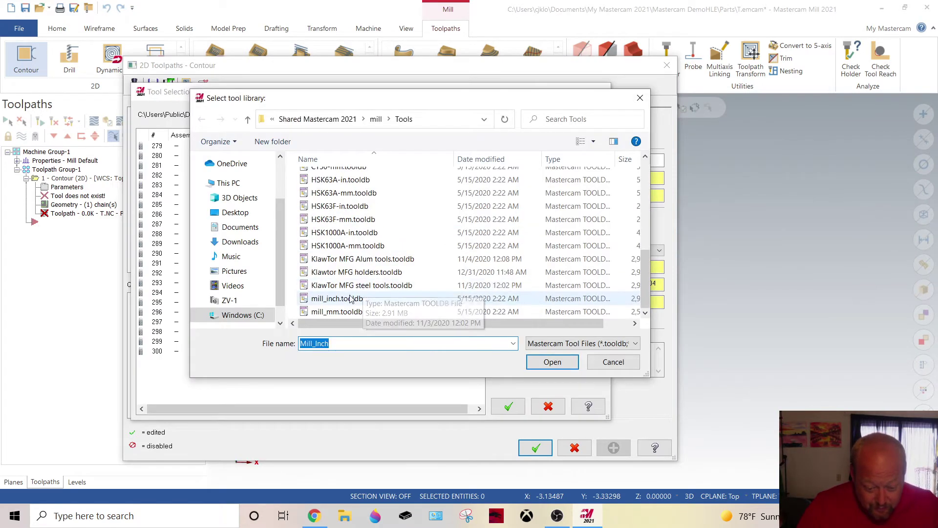
double_click(357, 261)
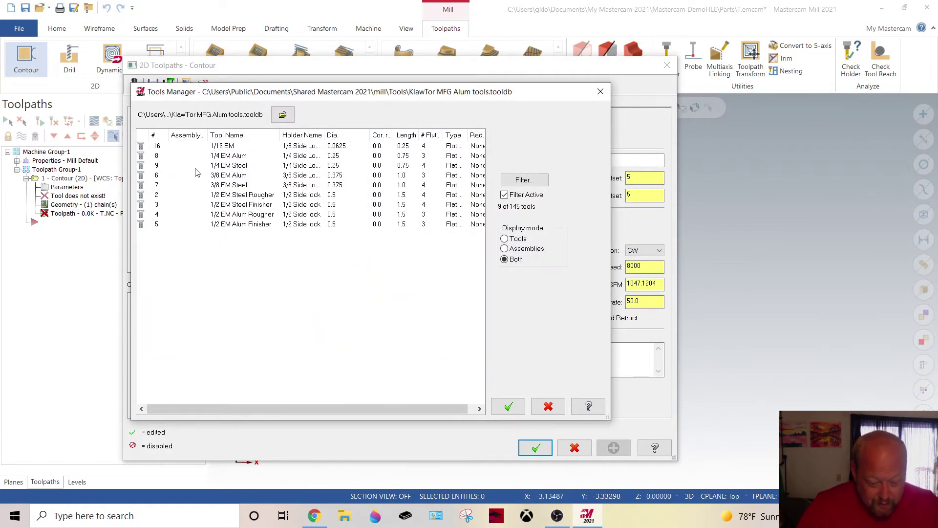
double_click(198, 156)
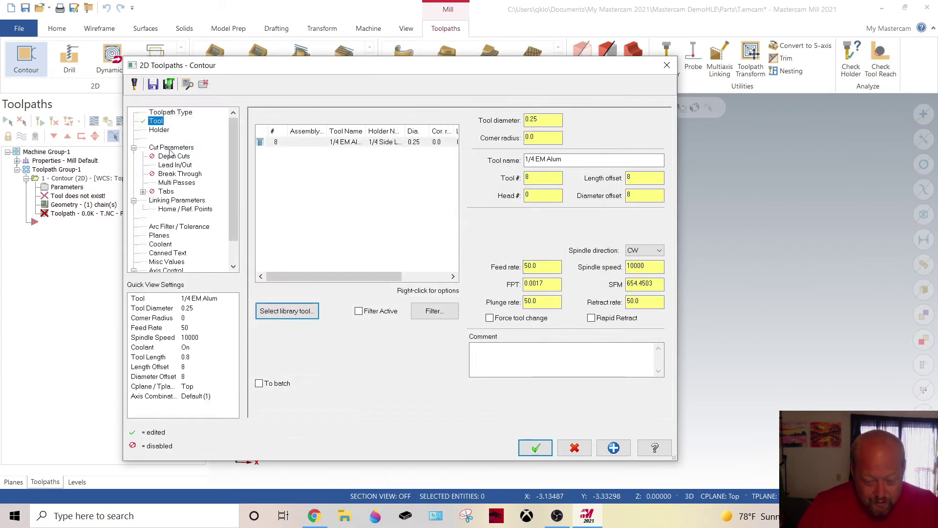
Set 60% straight entry/exit leads with 0 arc radius, and enable 3 rough passes
left_click(170, 147)
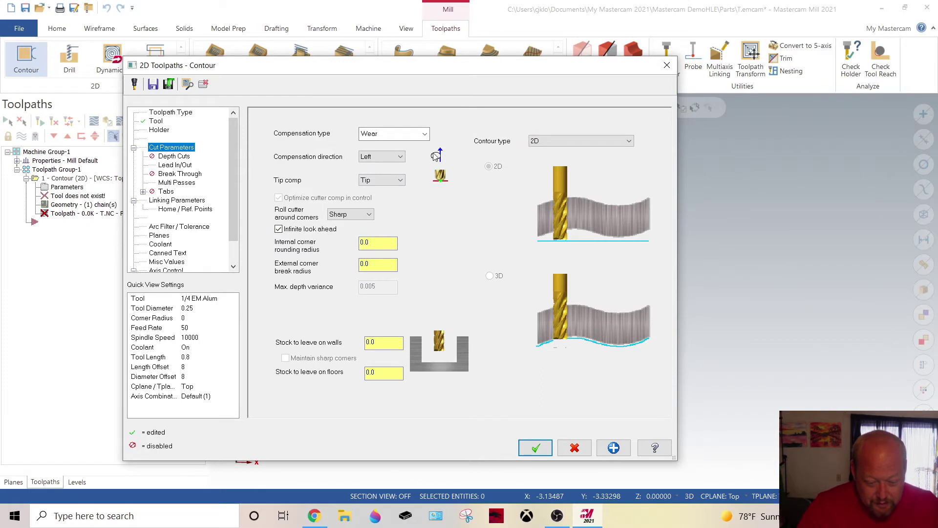
left_click(175, 165)
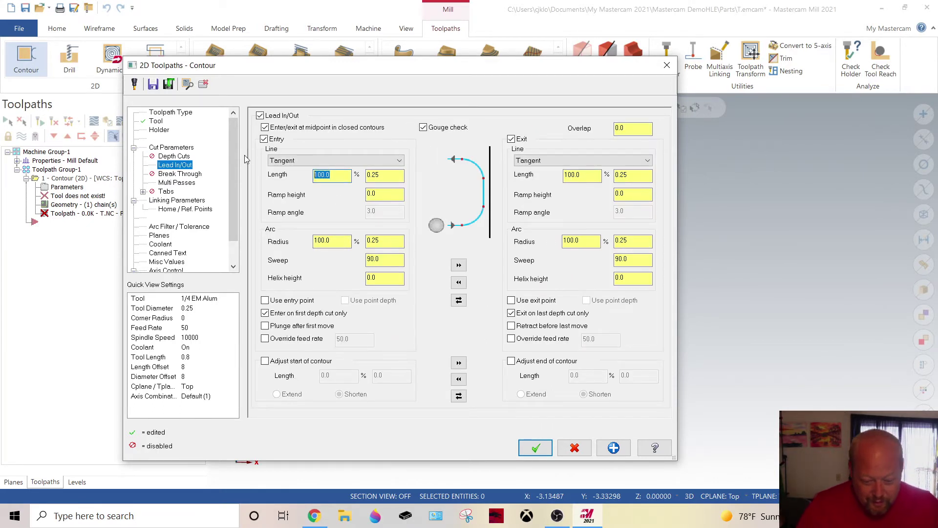
type("60")
key("Return")
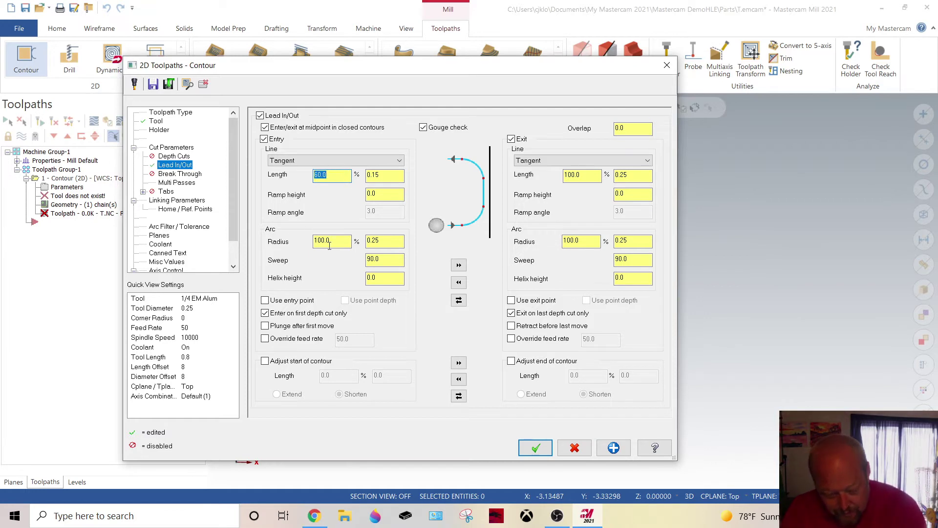
key("Tab")
key("Tab")
key("Tab")
type("0")
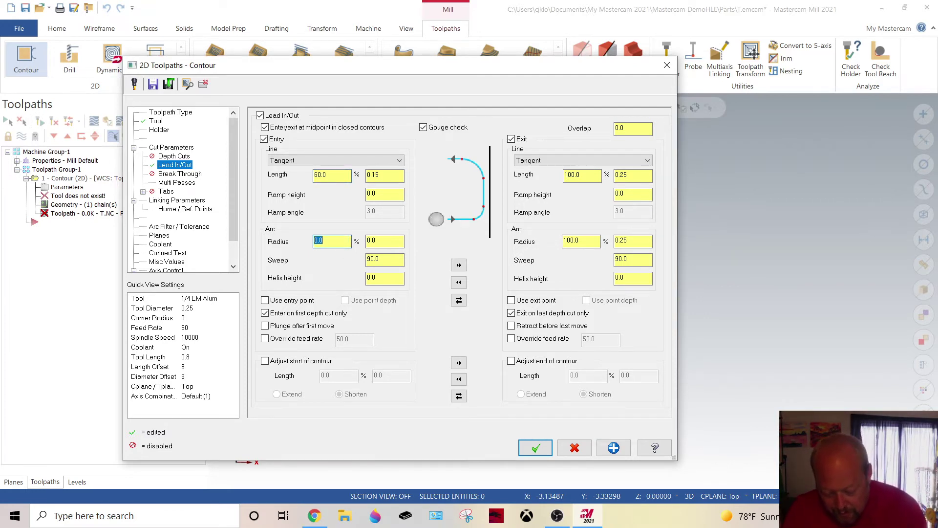
left_click(458, 265)
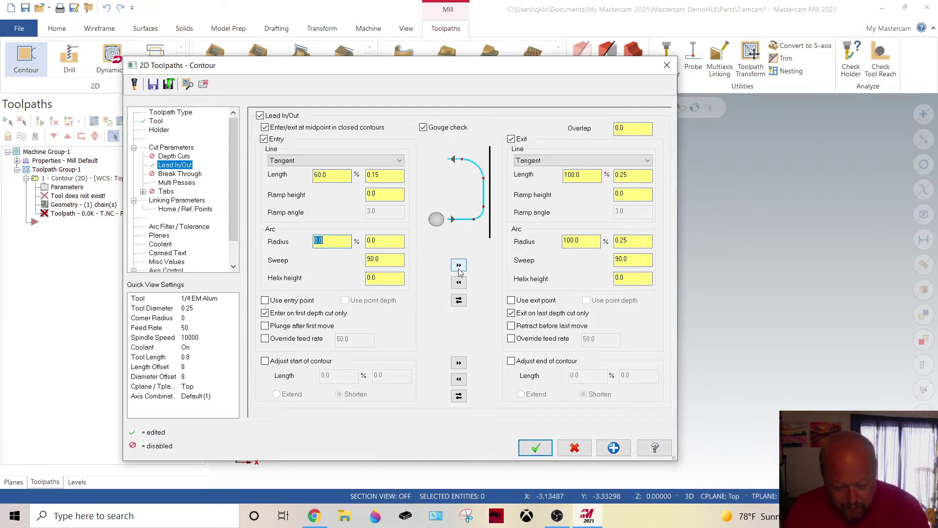
left_click(177, 183)
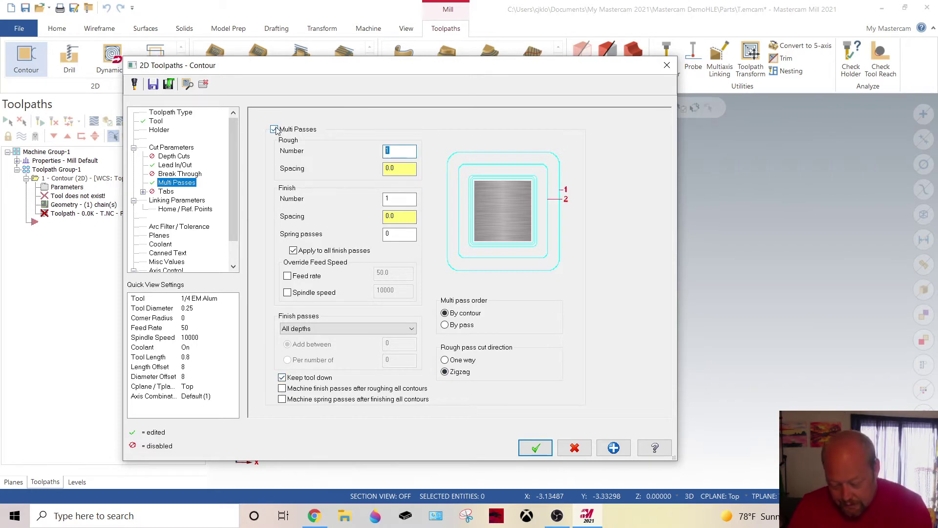
type("3")
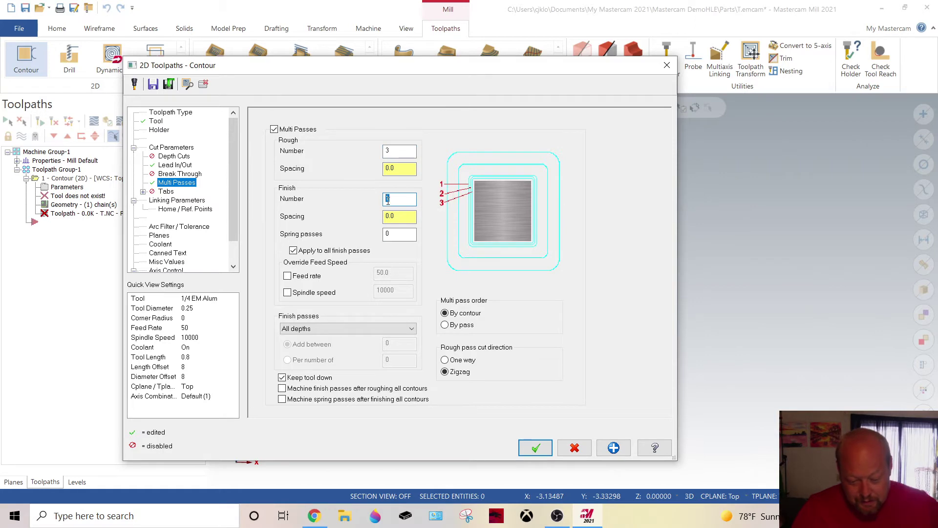
Take the cutting depth 0.5 from the step edge and generate the toolpath
left_click(169, 201)
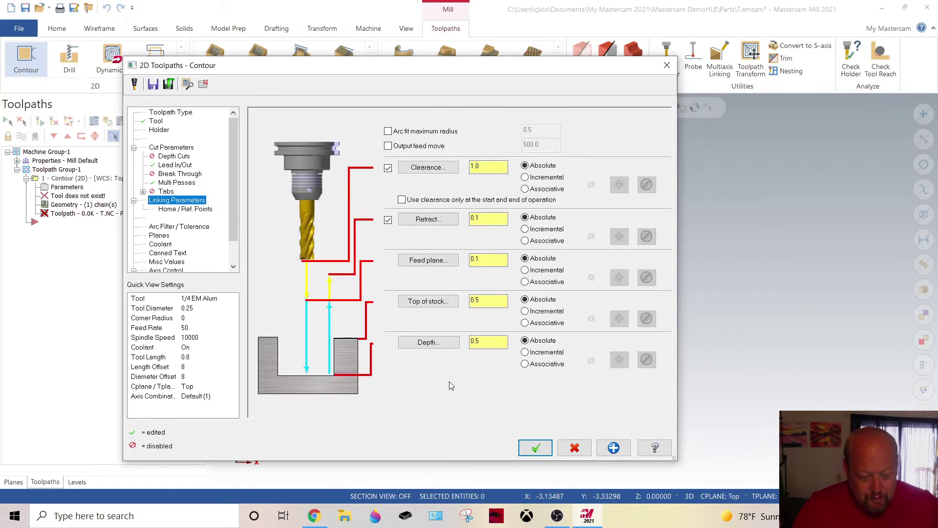
left_click(429, 343)
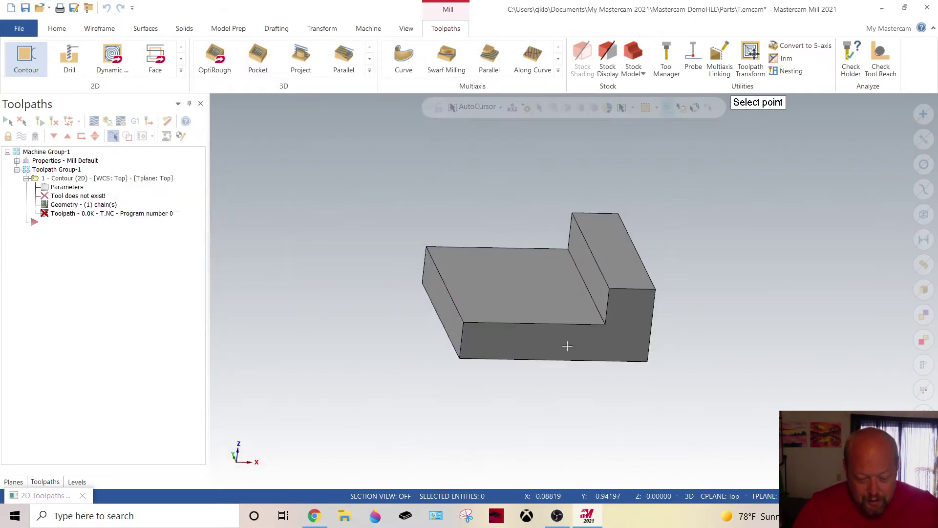
left_click(614, 318)
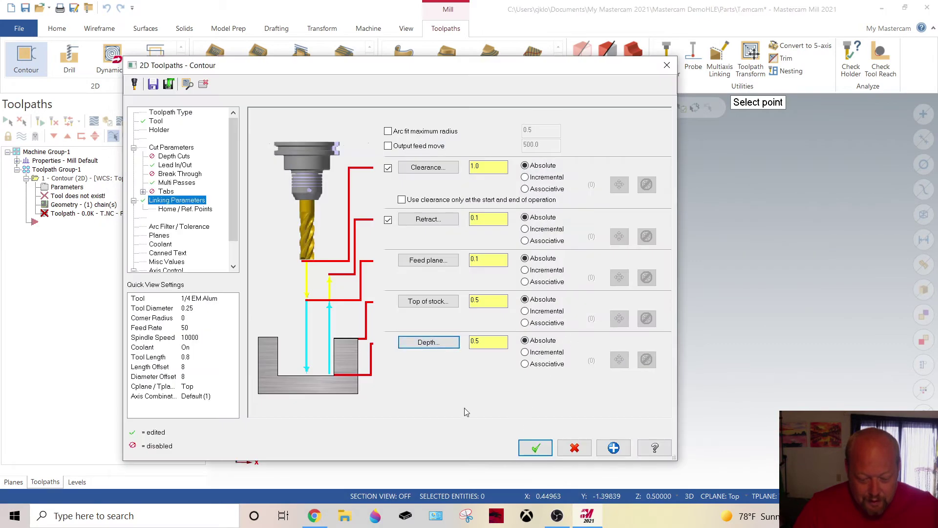
left_click(428, 343)
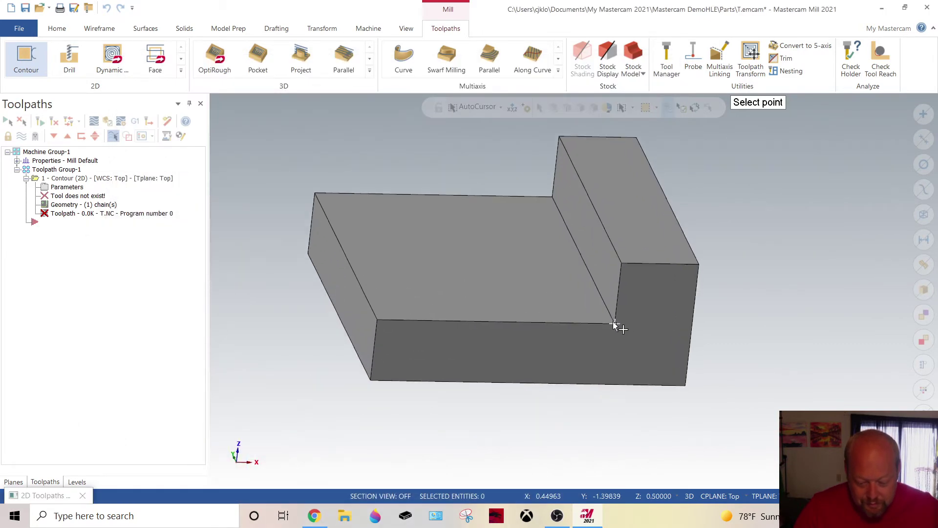
left_click(614, 323)
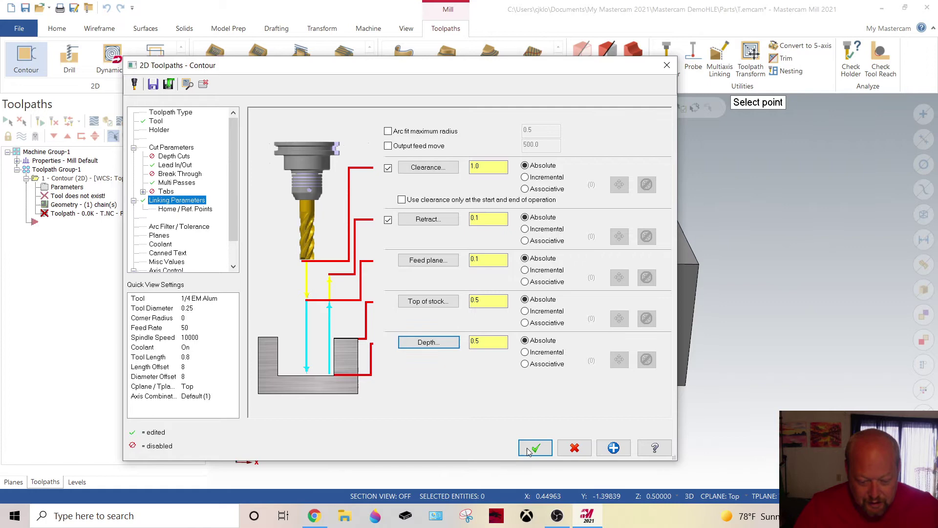
left_click(529, 451)
Inspect the new toolpath and reopen its Multi Passes settings for editing
mouse_move(264, 185)
middle_mouse_down()
mouse_move(293, 277)
mouse_move(349, 235)
mouse_move(297, 180)
mouse_move(254, 189)
mouse_move(394, 178)
mouse_move(302, 372)
middle_mouse_up()
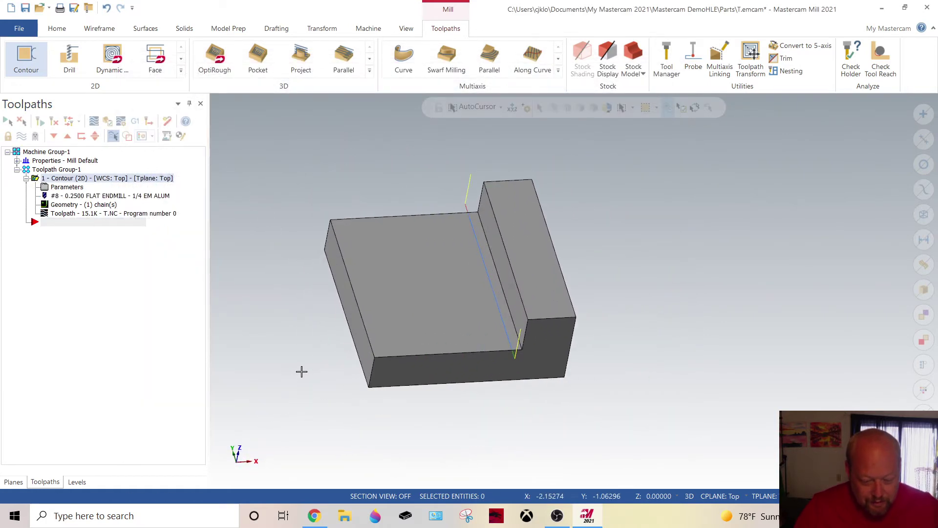
scroll(302, 371, "up", 2)
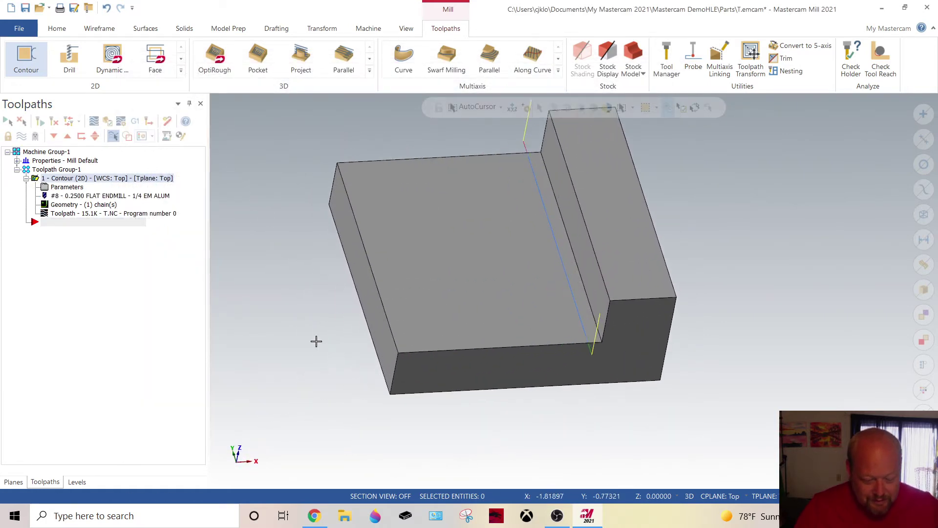
left_click(65, 186)
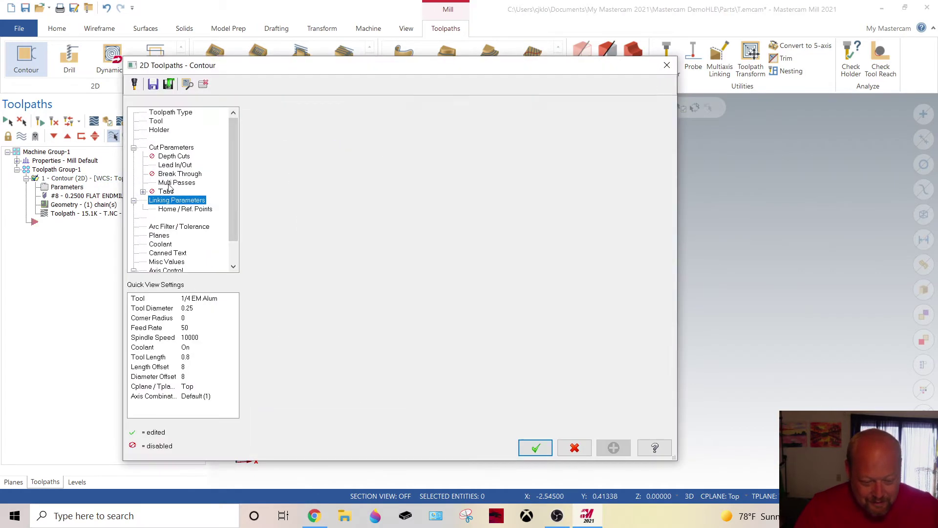
left_click(171, 183)
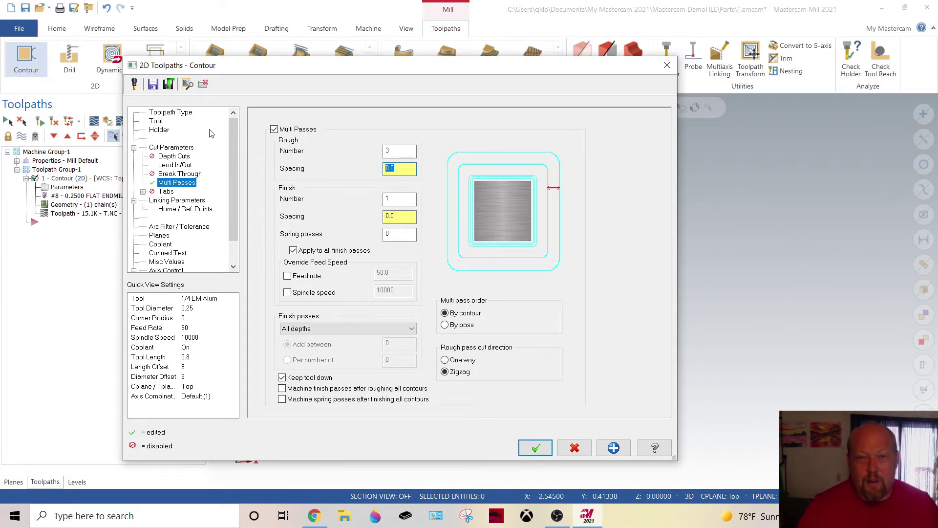
Clear the rough pass spacing value, apply it, and inspect the new passes
key("BackSpace")
type("2")
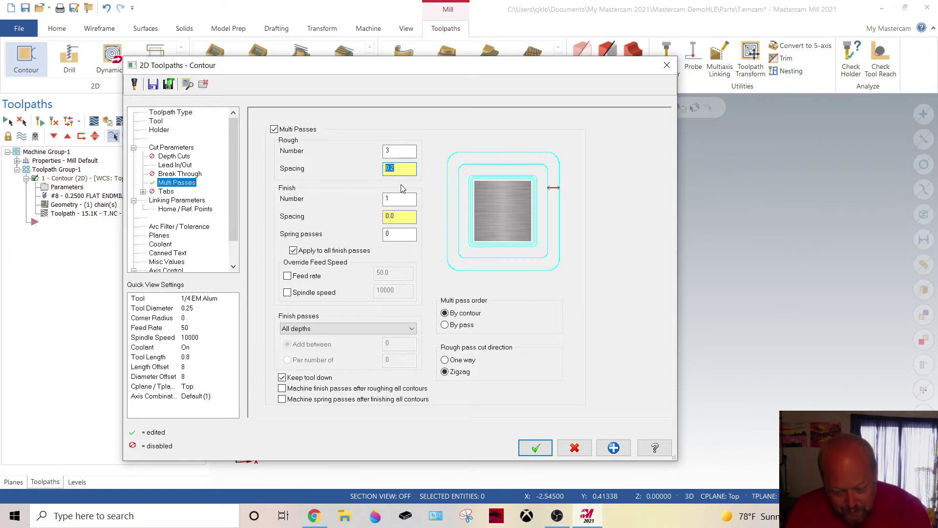
left_click(536, 447)
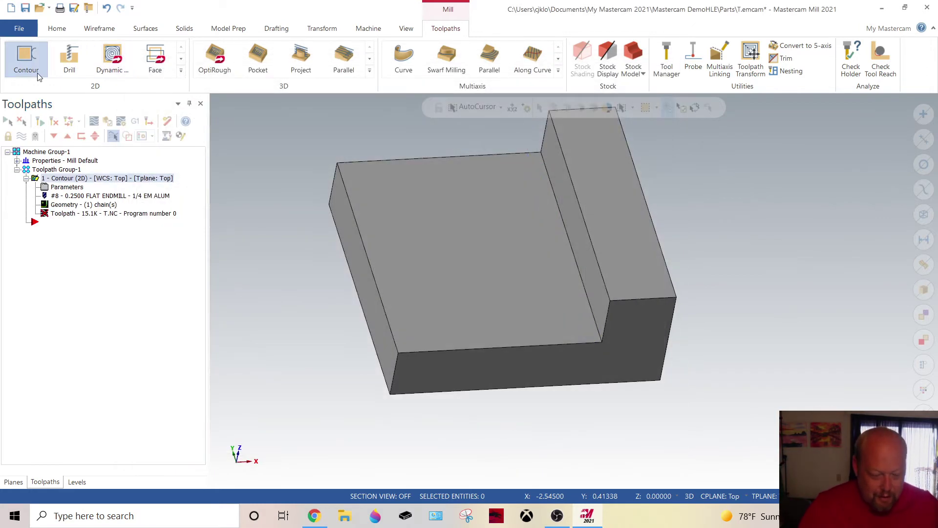
middle_click_drag(436, 247, 415, 243)
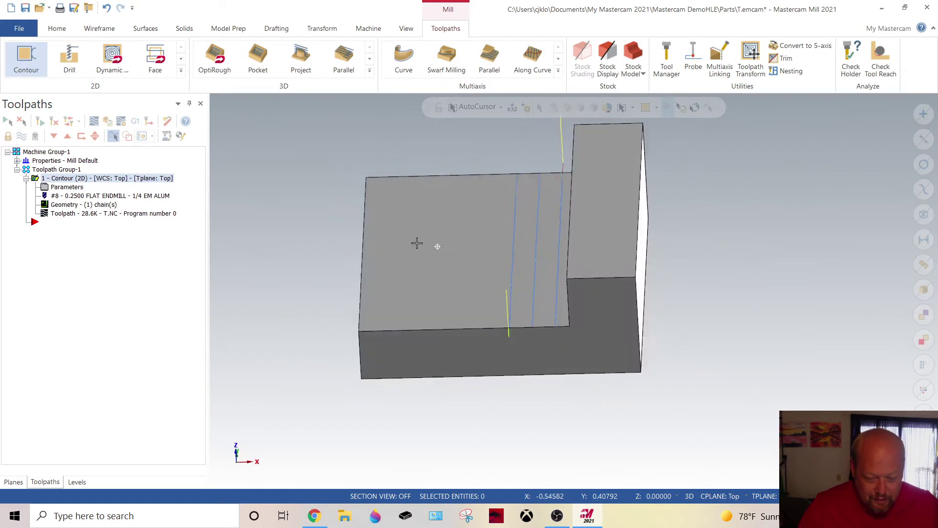
left_click(67, 189)
Reapply the Lead In/Out settings and inspect the lead moves on each pass
left_click(175, 165)
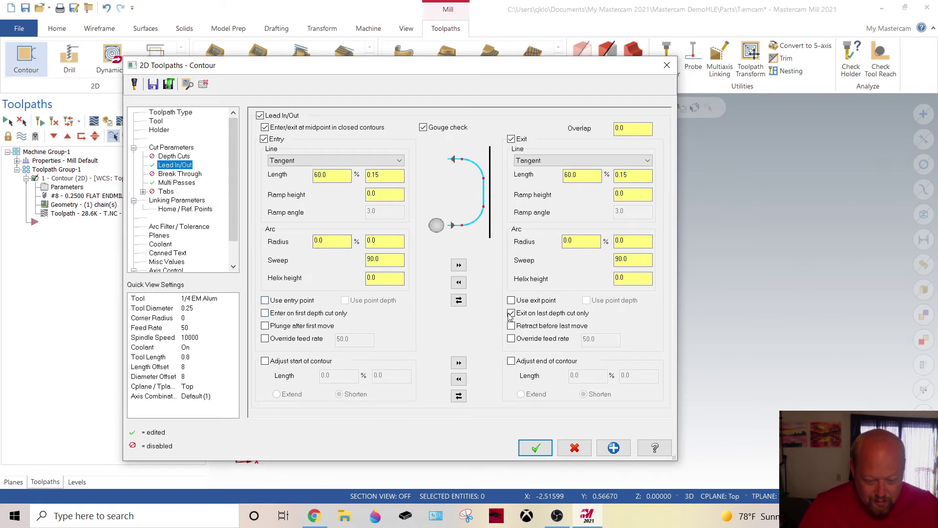
left_click(525, 445)
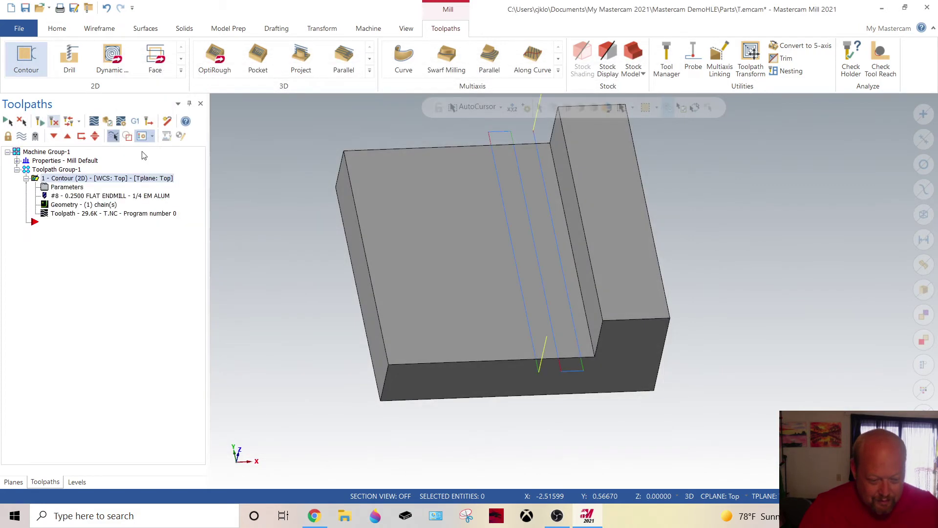
mouse_move(410, 226)
middle_mouse_down()
mouse_move(432, 249)
mouse_move(413, 223)
mouse_move(394, 218)
mouse_move(413, 225)
middle_mouse_up()
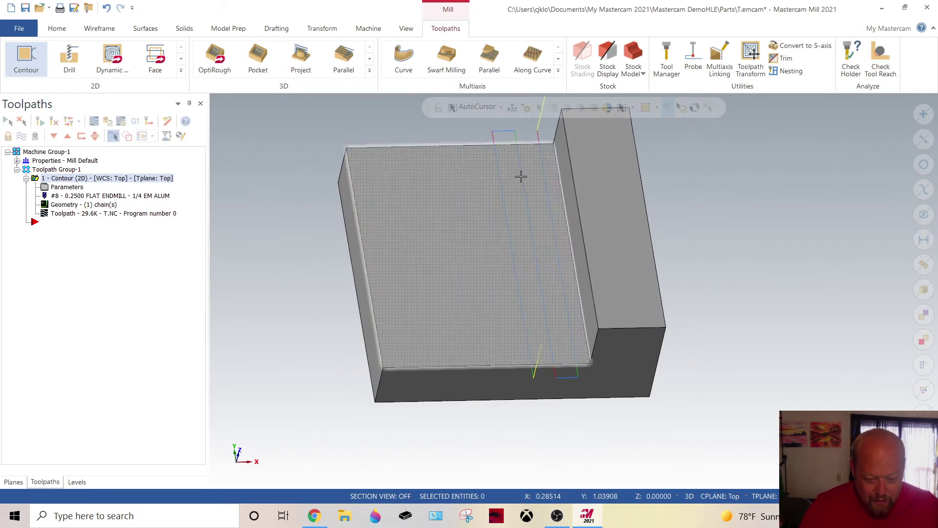
Increase the rough passes to 9 and regenerate the contour toolpath
left_click(67, 187)
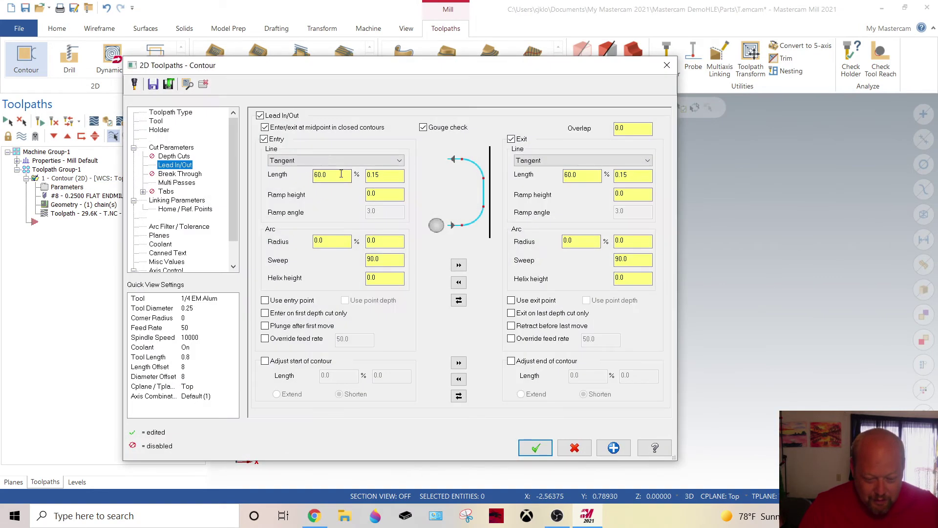
left_click(176, 182)
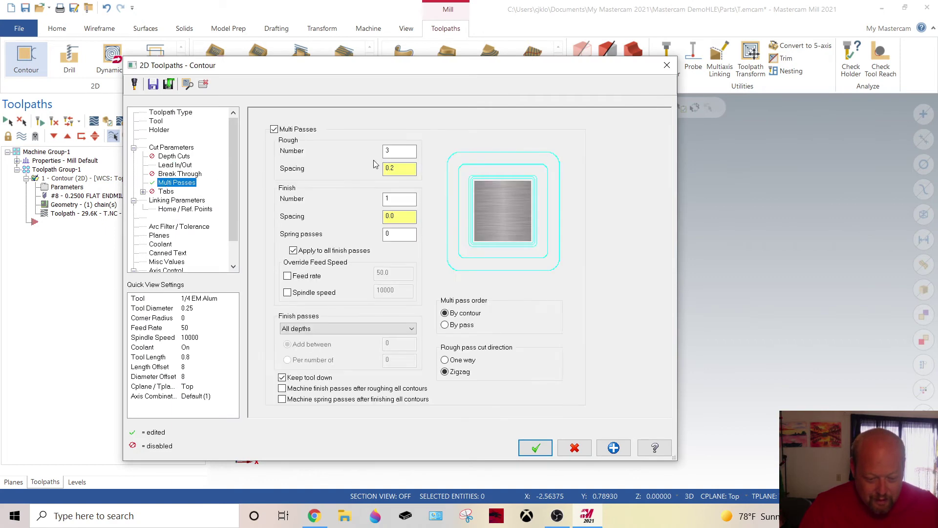
type("9")
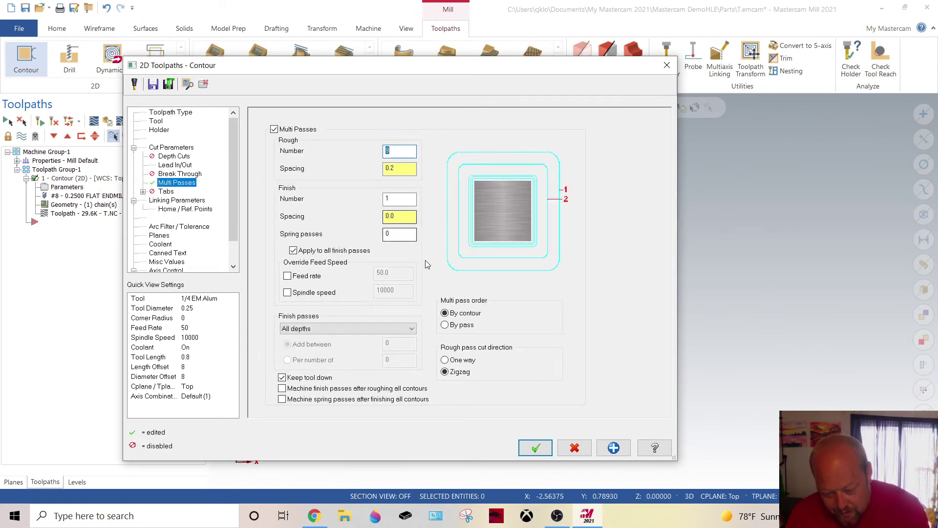
left_click(536, 448)
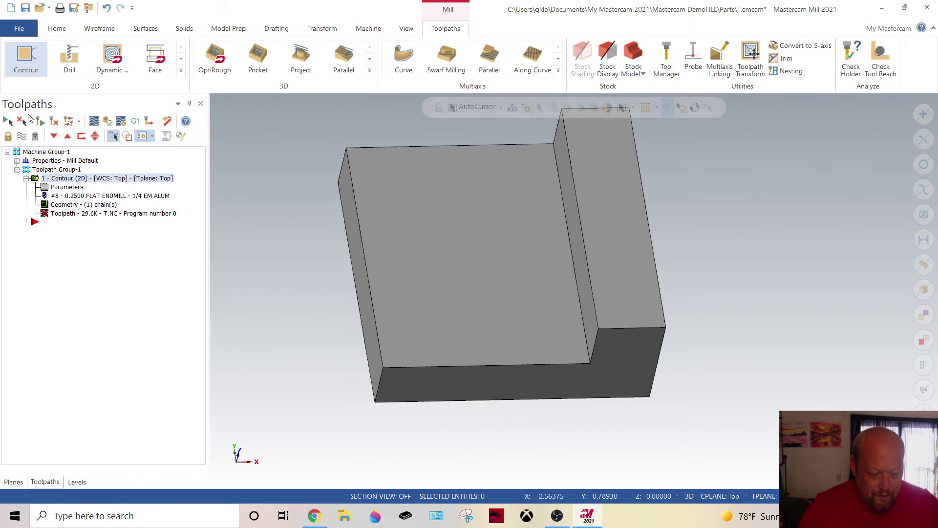
left_click(41, 124)
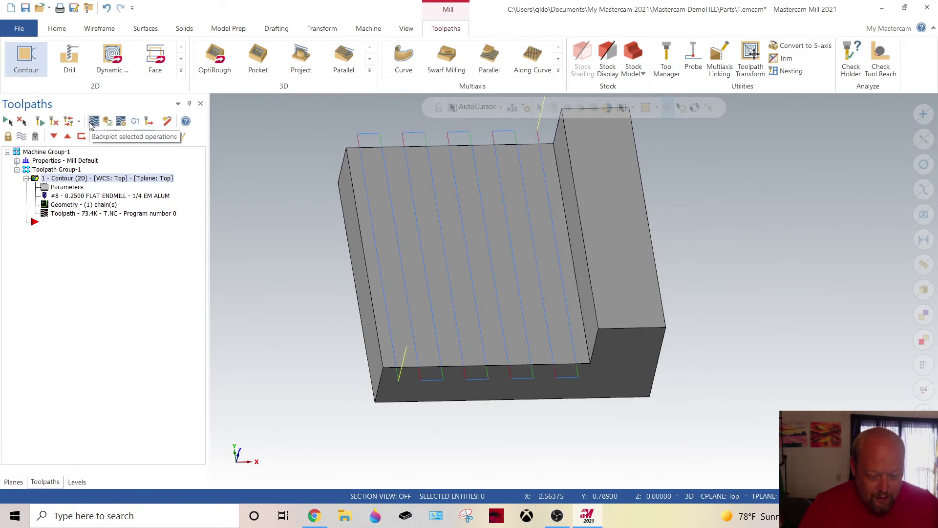
Backplot the contour at faster speed, checking it from several standard and oblique views
left_click(92, 125)
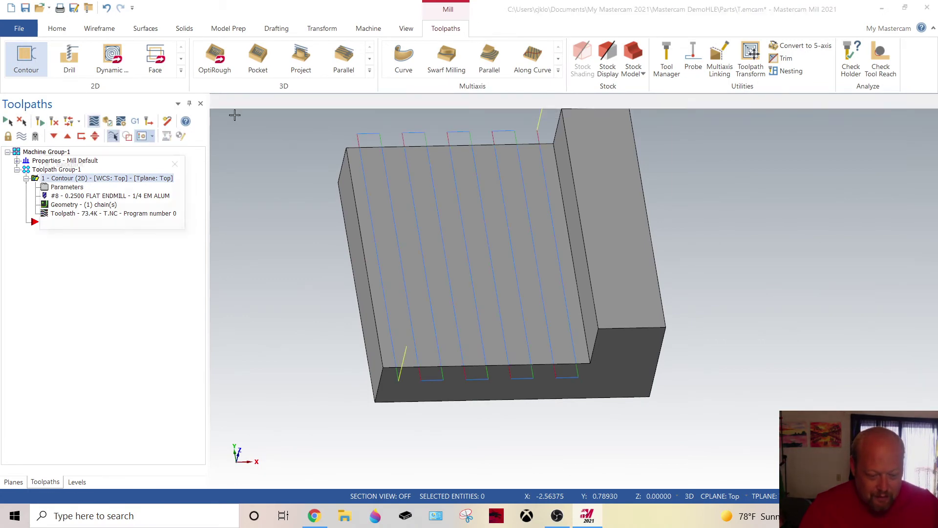
mouse_move(467, 308)
middle_mouse_down()
mouse_move(417, 283)
mouse_move(434, 290)
middle_mouse_up()
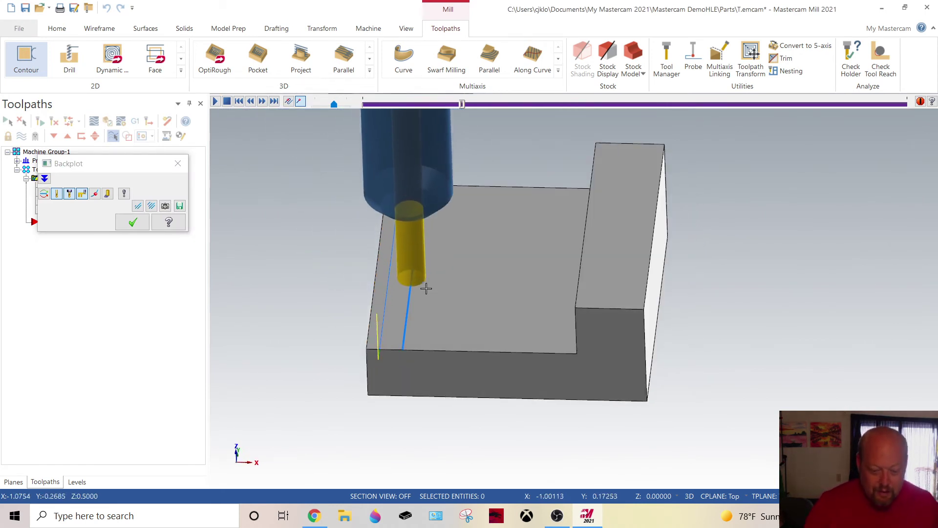
left_click_drag(336, 106, 343, 105)
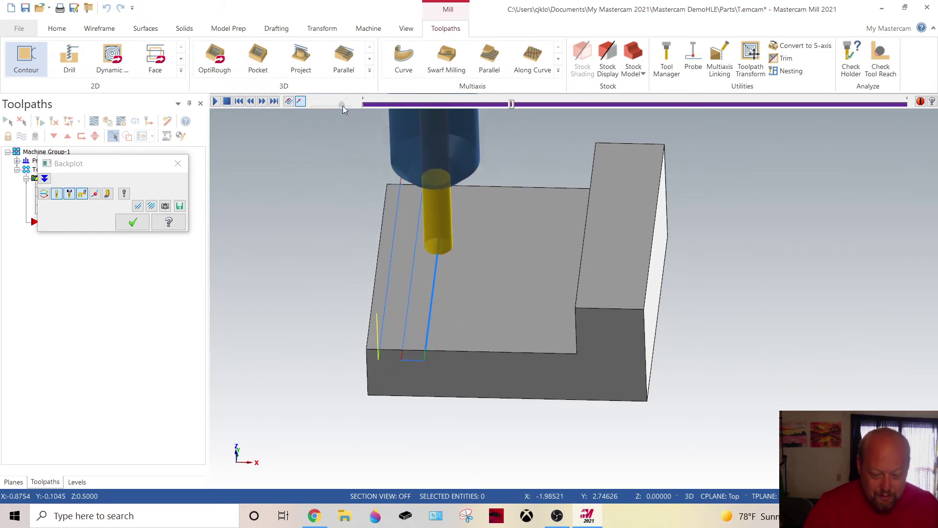
middle_click_drag(357, 287, 366, 260)
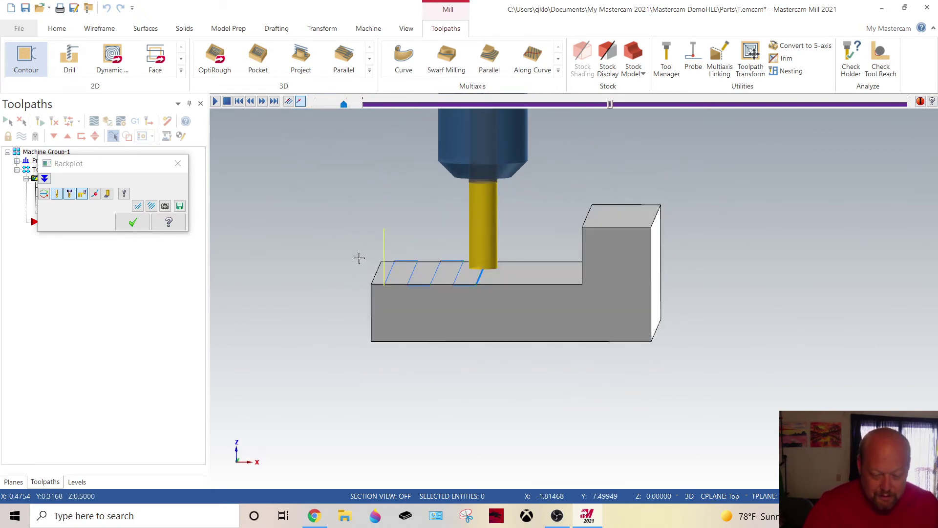
key("alt+5")
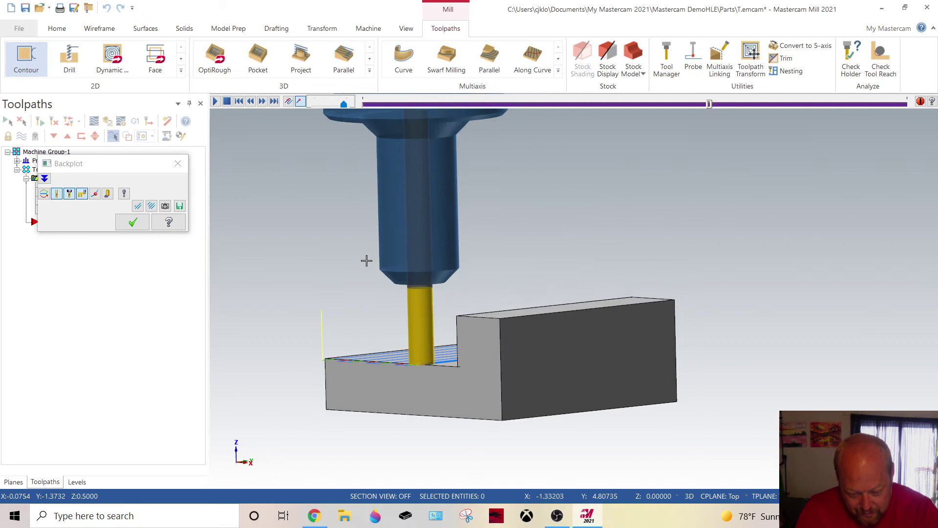
key("alt+1")
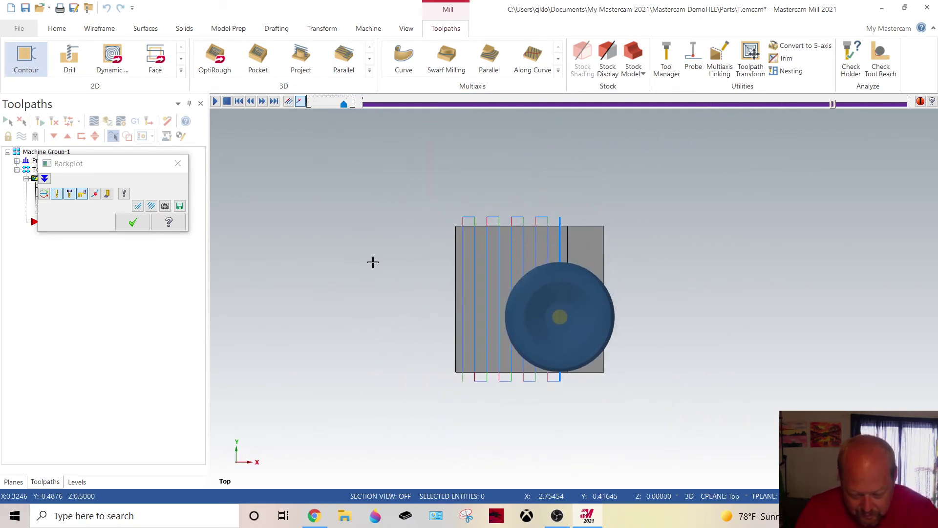
mouse_move(373, 262)
middle_mouse_down()
mouse_move(421, 257)
mouse_move(421, 243)
mouse_move(450, 287)
middle_mouse_up()
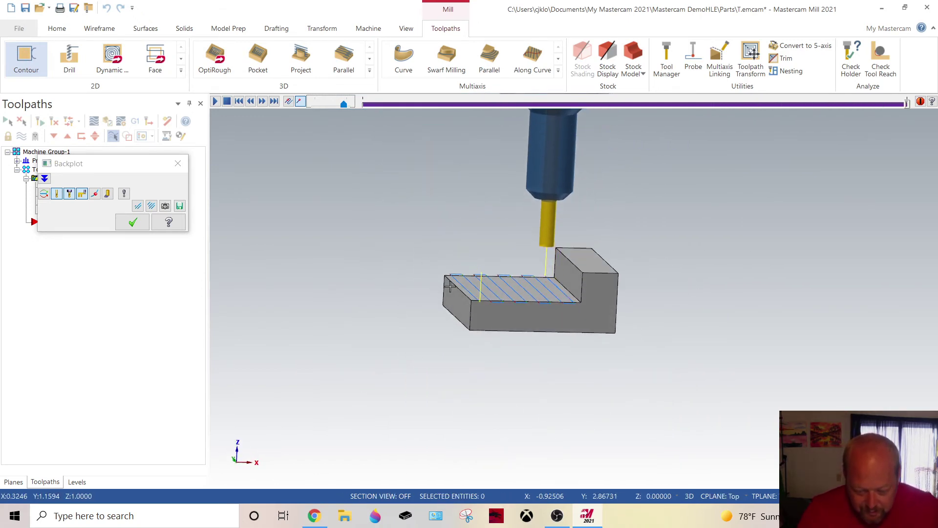
Step the backplot back and forward to the end, then close it
left_click(253, 100)
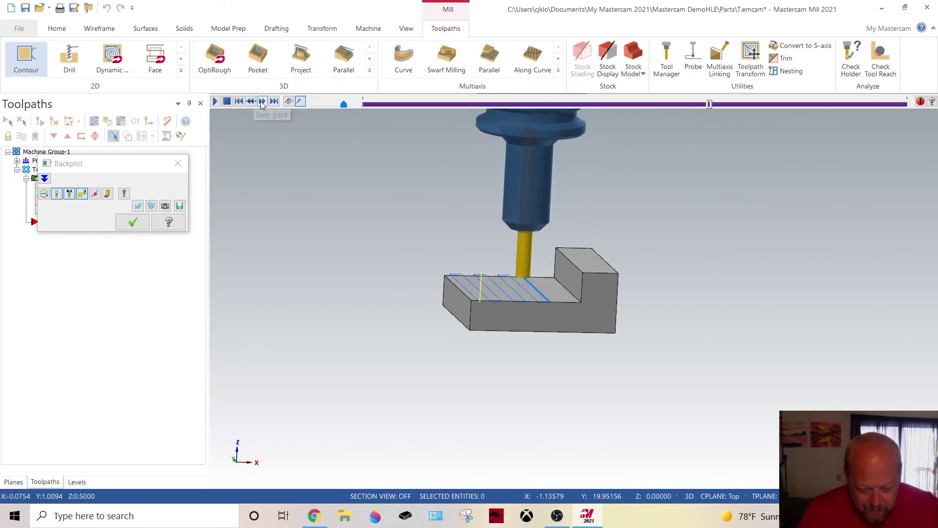
left_click(263, 102)
left_click(263, 101)
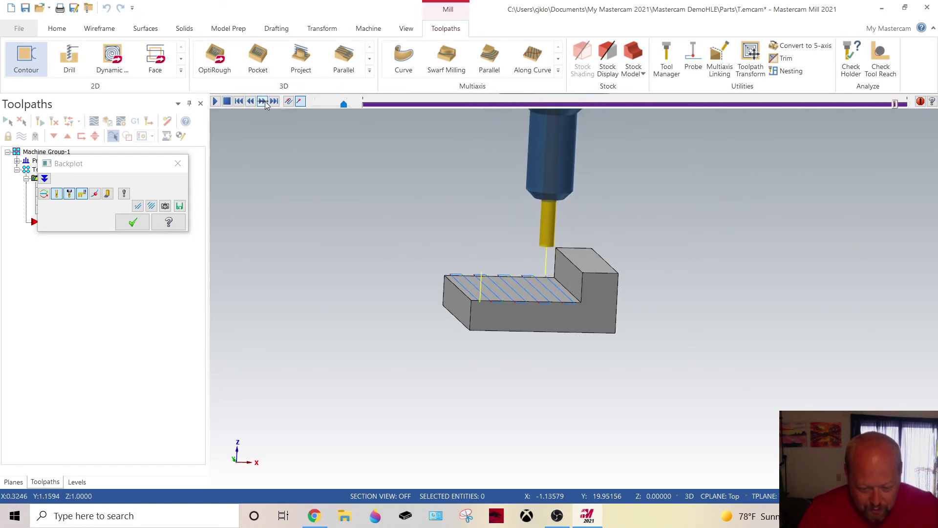
left_click(134, 223)
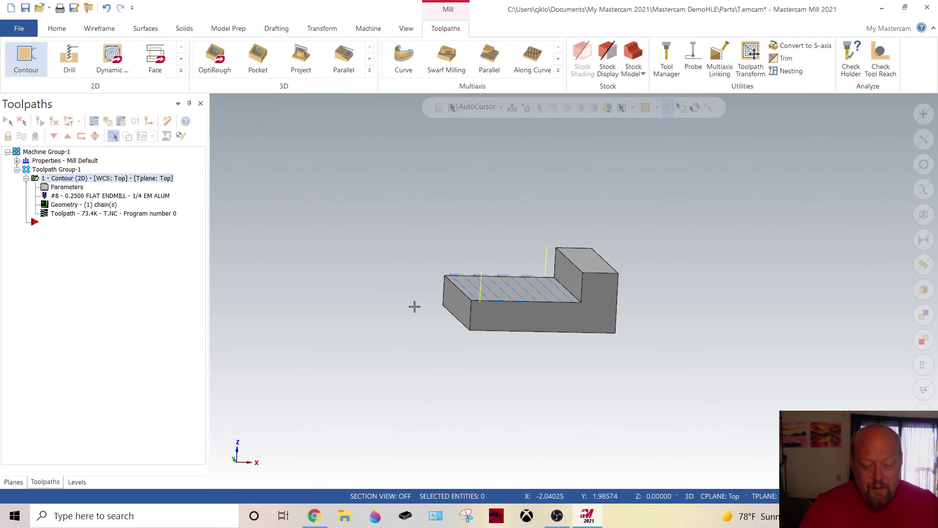
mouse_move(415, 306)
middle_mouse_down()
mouse_move(420, 354)
mouse_move(527, 306)
middle_mouse_up()
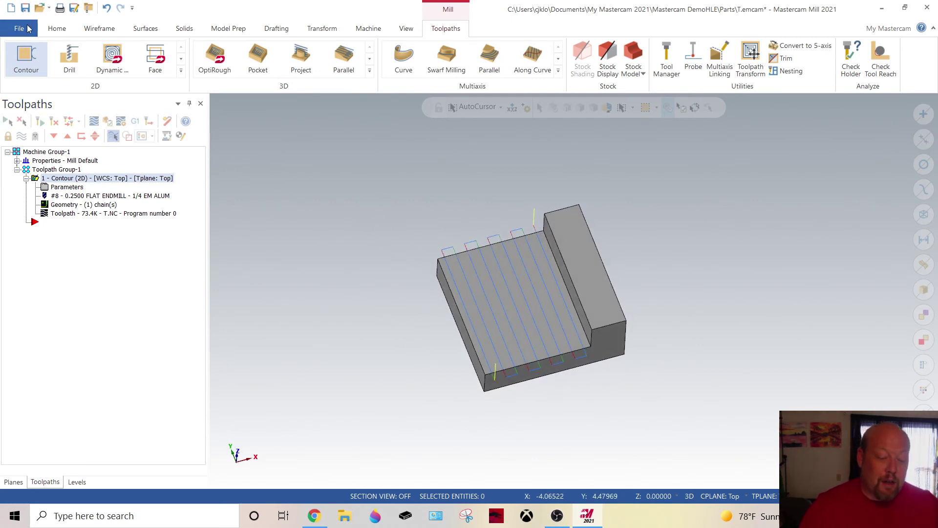
Minimize and restore Mastercam, then stop the OBS screen recording
left_click(882, 7)
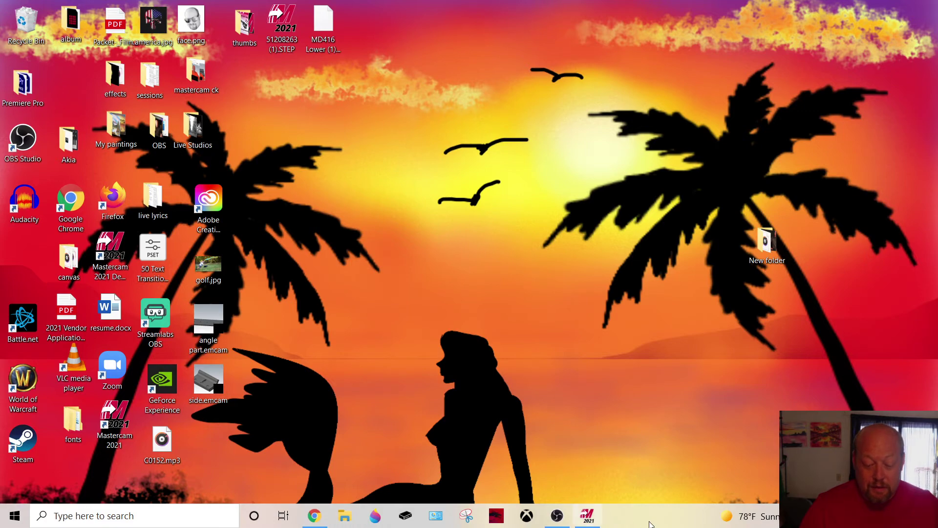
left_click(584, 517)
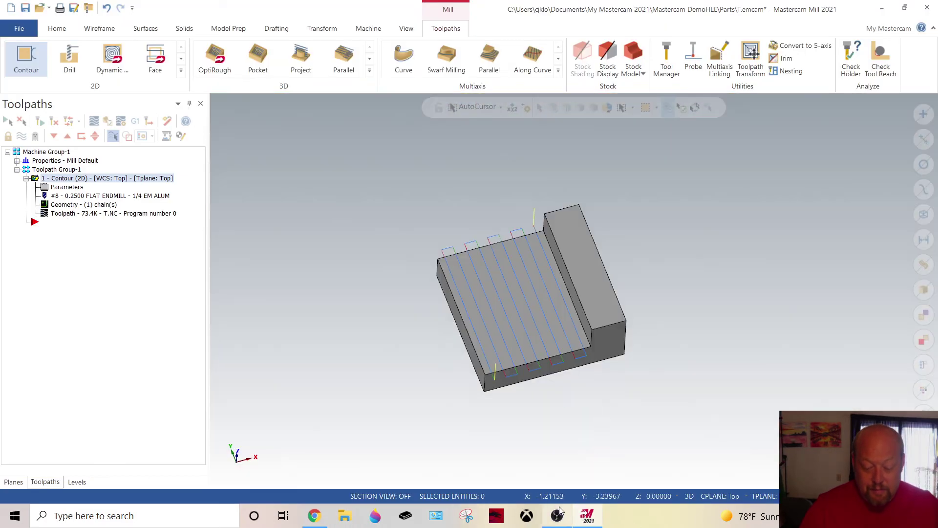
left_click(557, 515)
left_click(853, 403)
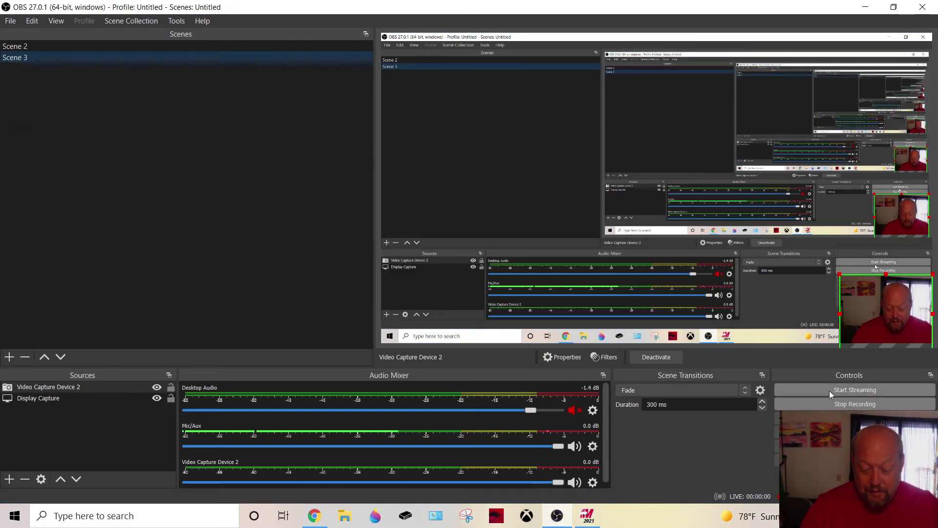